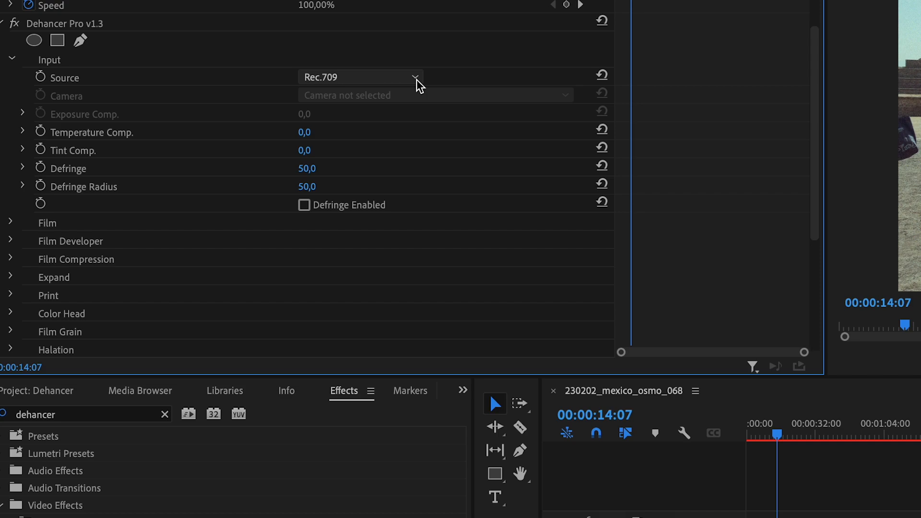
Step: Set the Dehancer Pro input source to Choose Camera and the film profile to Agfa Agfacolor 100
left_click(416, 79)
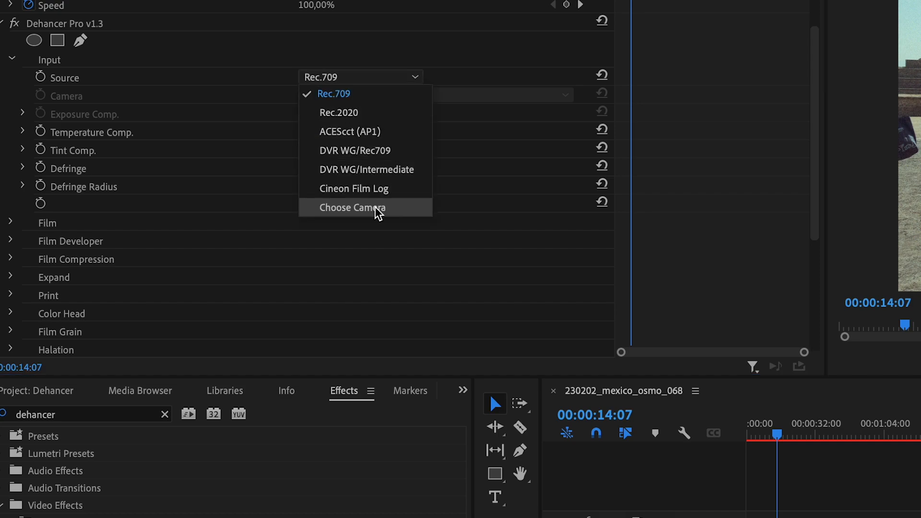
left_click(379, 210)
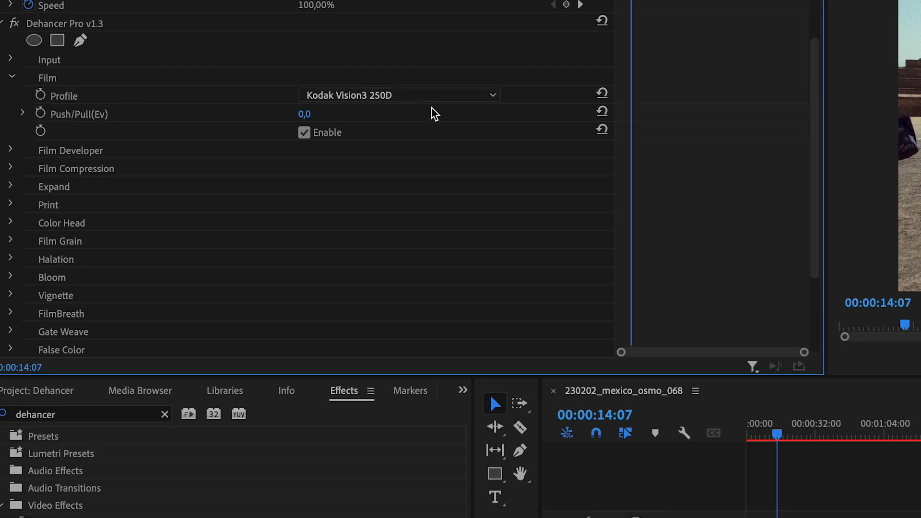
left_click(492, 96)
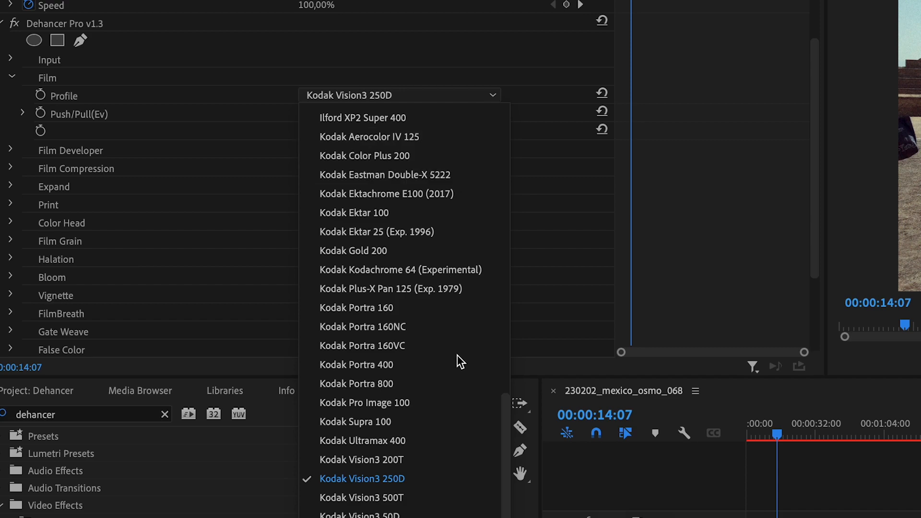
scroll(457, 356, "up", 5)
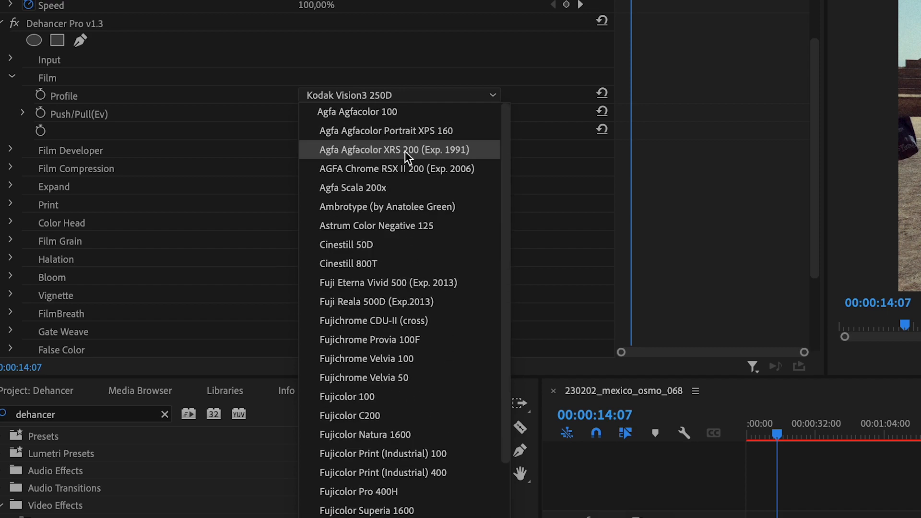
left_click(371, 111)
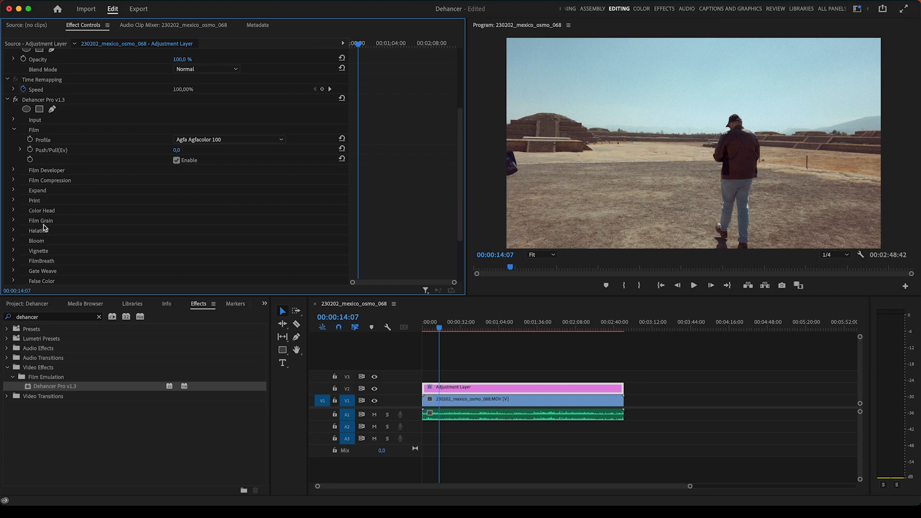
Step: Try the Agfa Scala 200x, Fujichrome Velvia 100 and Kodak Color Plus 200 film profiles on the adjustment layer
left_click(281, 141)
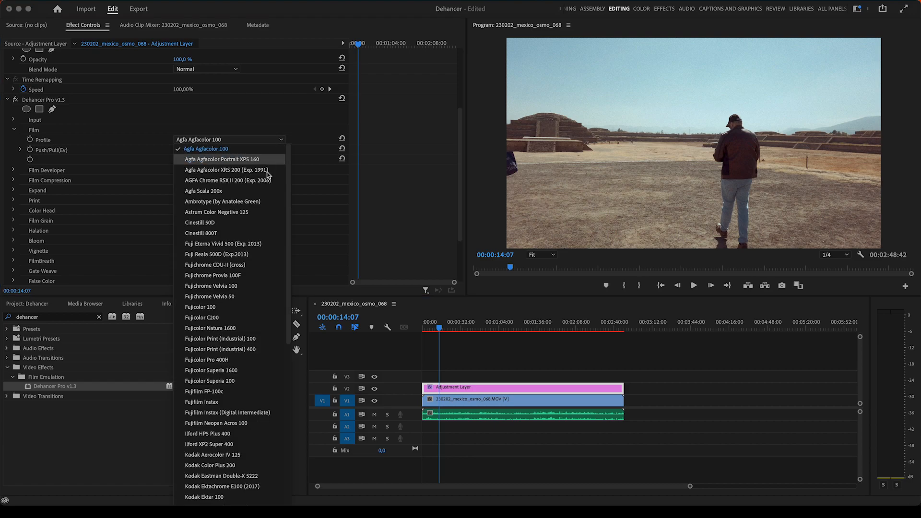
left_click(243, 192)
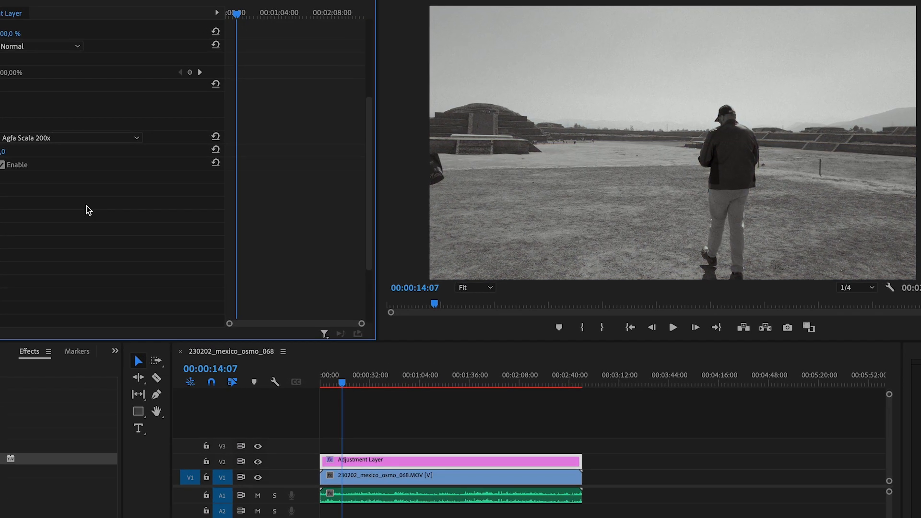
left_click(139, 138)
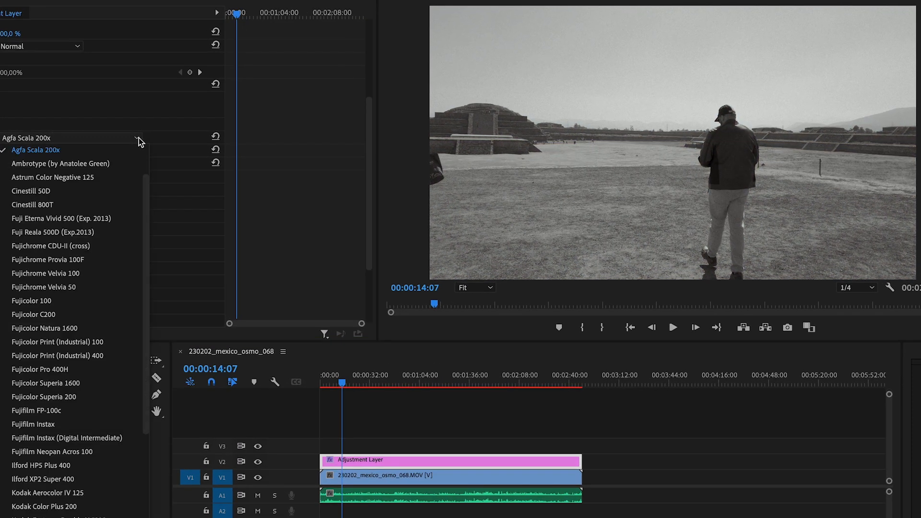
left_click(73, 275)
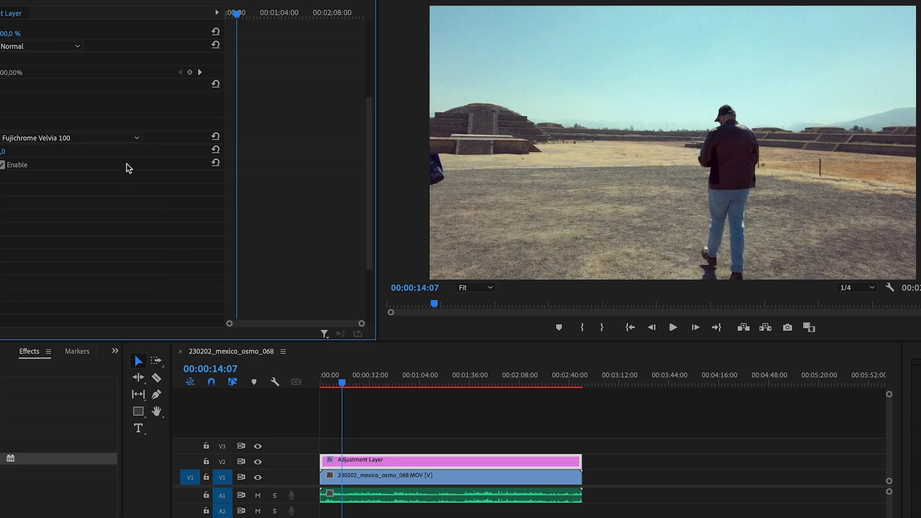
left_click(135, 139)
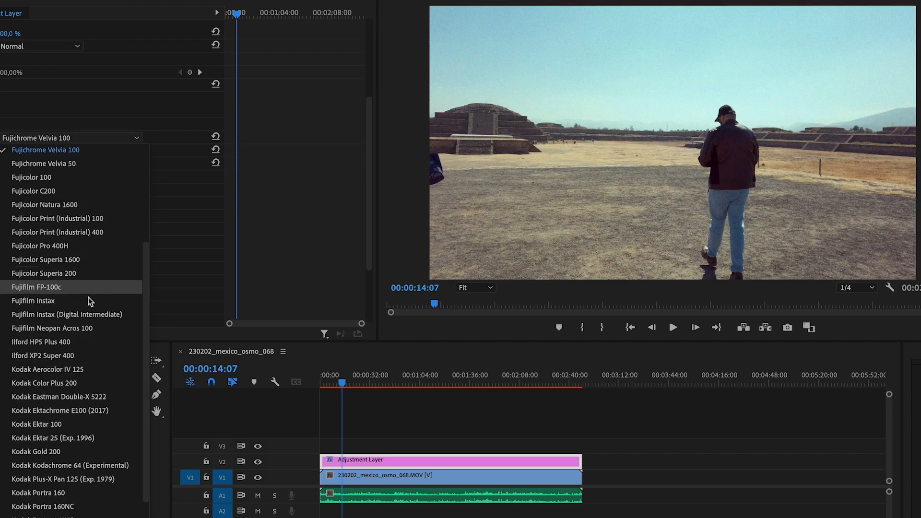
left_click(75, 388)
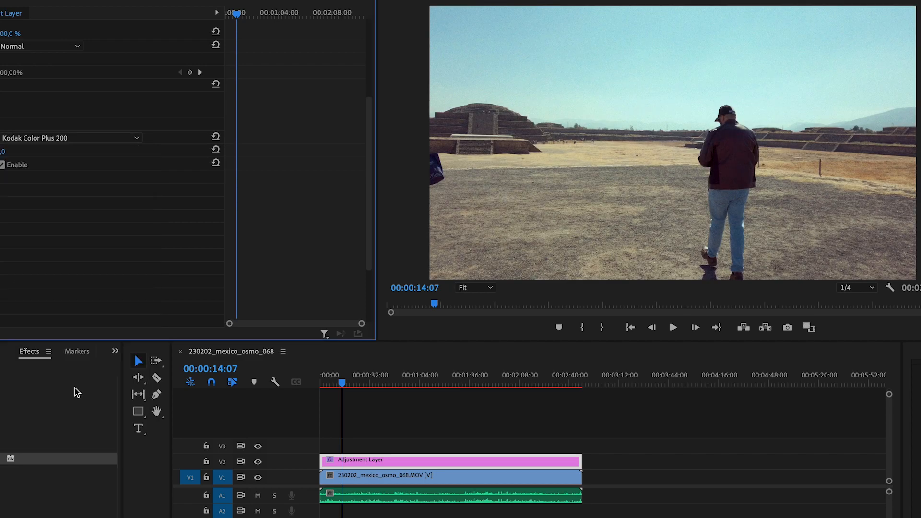
left_click(137, 140)
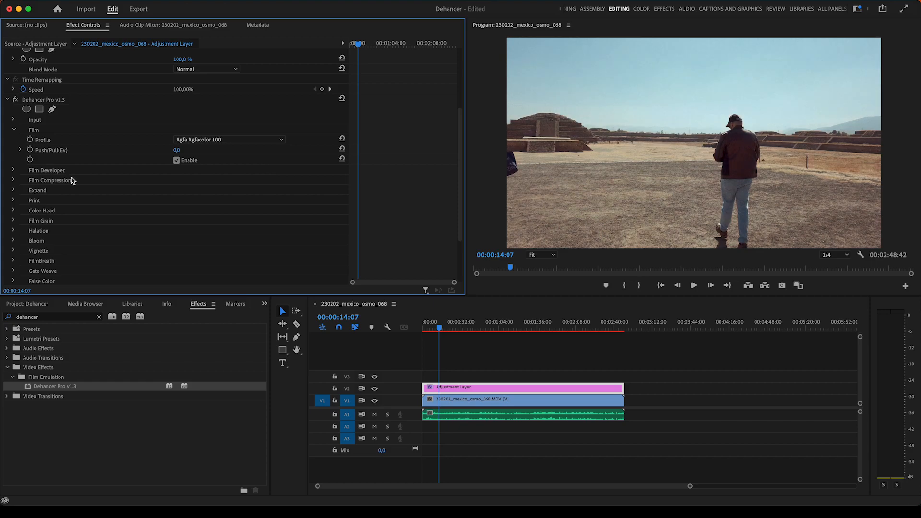
Step: Close the Film settings and review the Film Developer and Film Compression settings of Dehancer Pro
scroll(71, 180, "down", 1)
scroll(71, 180, "up", 1)
left_click(14, 130)
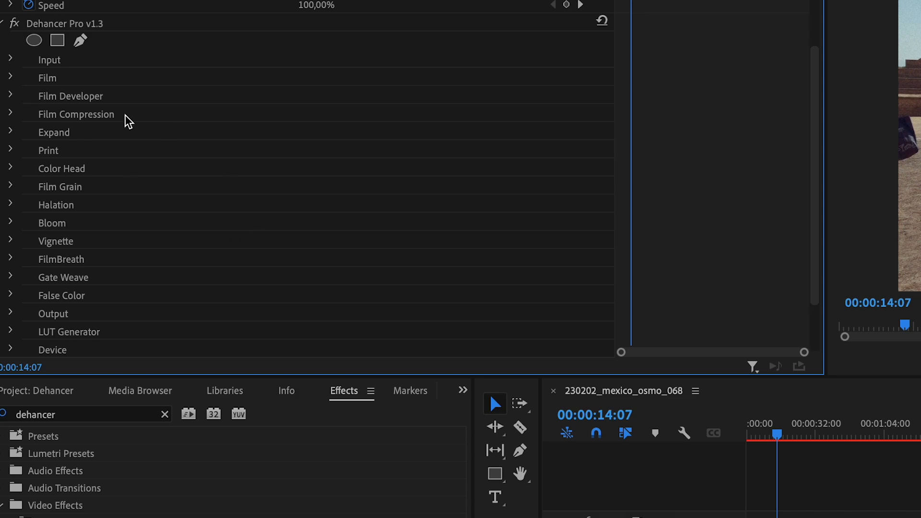
left_click(11, 96)
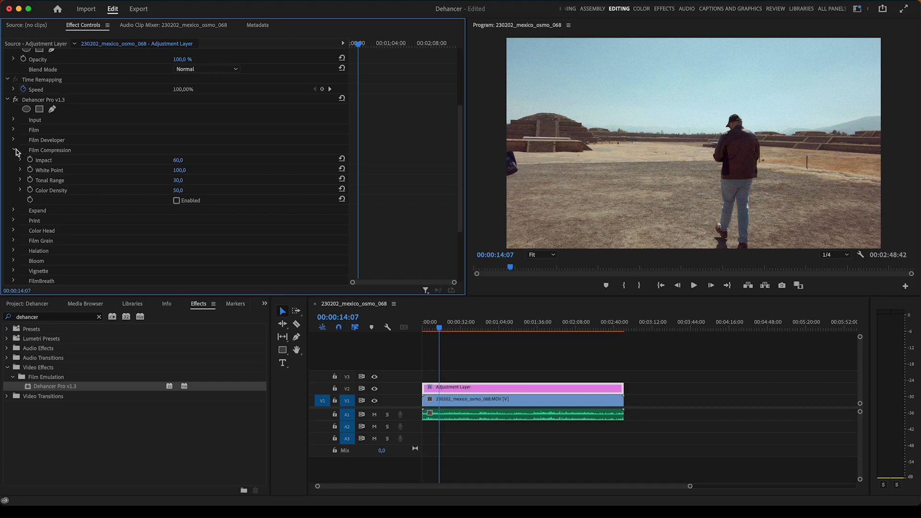
left_click(14, 150)
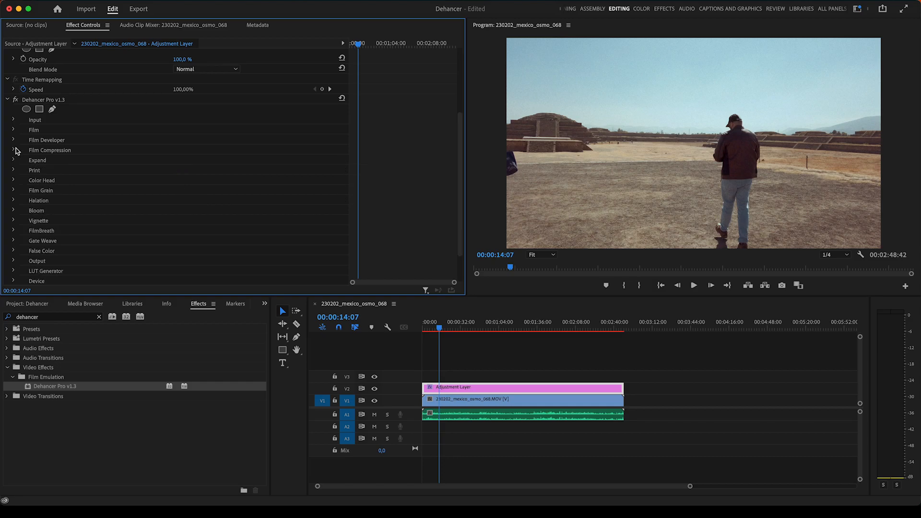
Step: Try film grain amounts of 46.9 and 0 to compare the grain on the footage
left_click(13, 190)
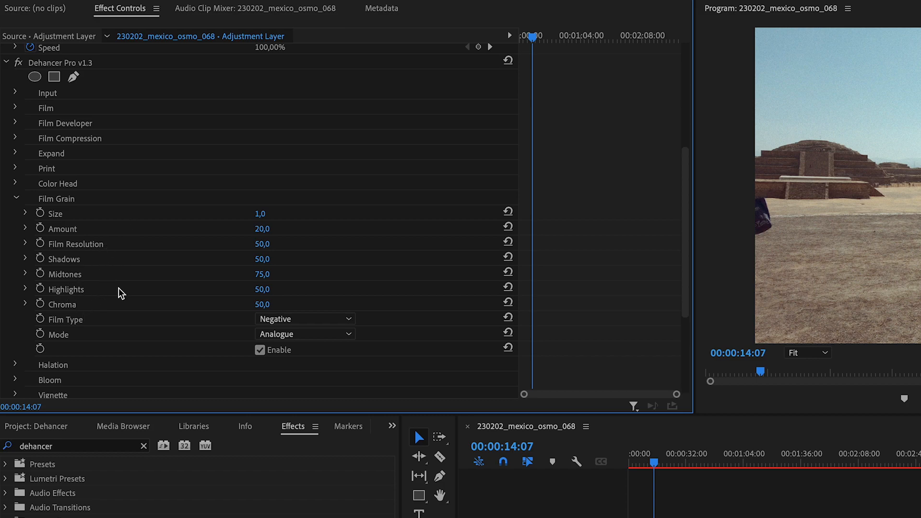
left_click(26, 229)
left_click_drag(148, 256, 249, 258)
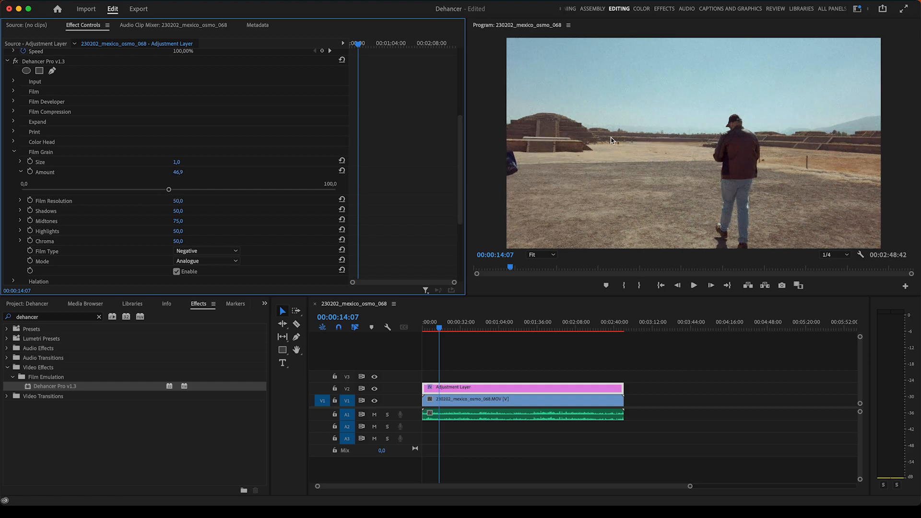
left_click_drag(169, 190, 18, 197)
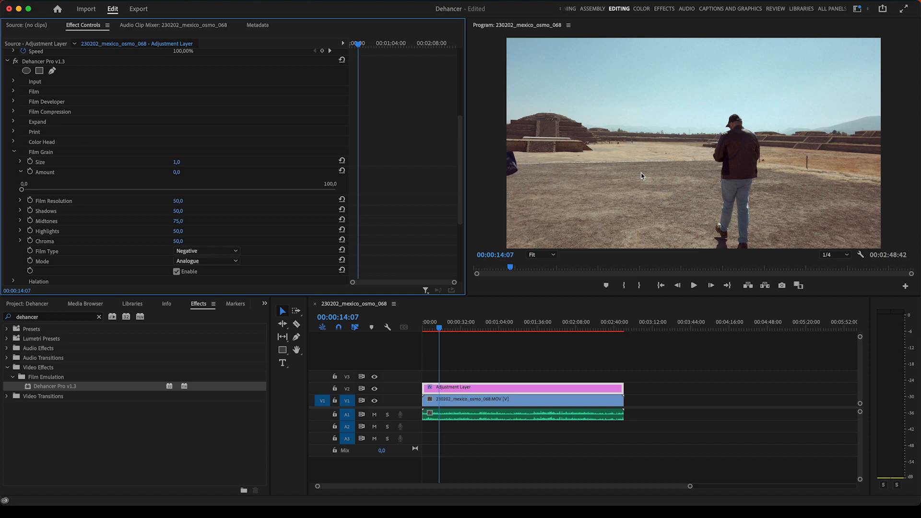
Step: Set the film grain amount to 10
left_click(55, 190)
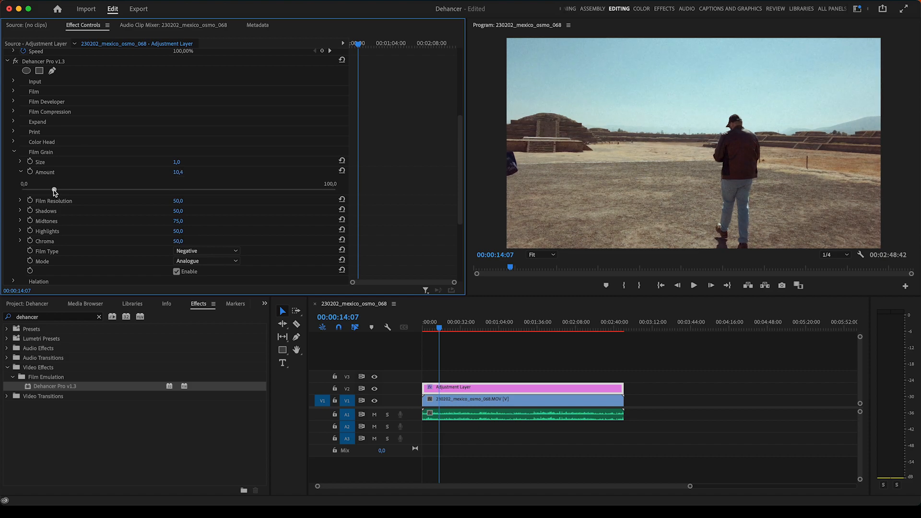
left_click_drag(56, 190, 53, 191)
left_click(185, 171)
type("10")
key("Return")
left_click(20, 171)
Step: Try a much larger film grain size, and open the Halation settings
left_click(20, 161)
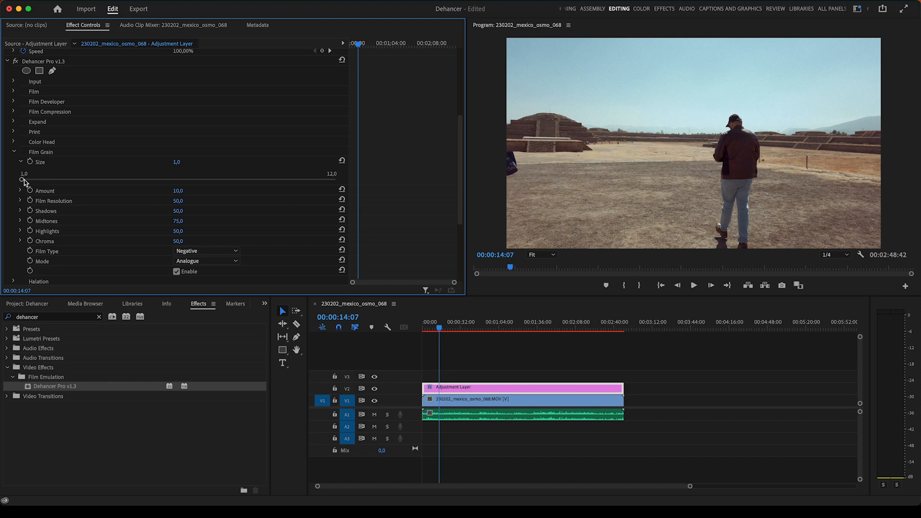
left_click_drag(23, 180, 237, 190)
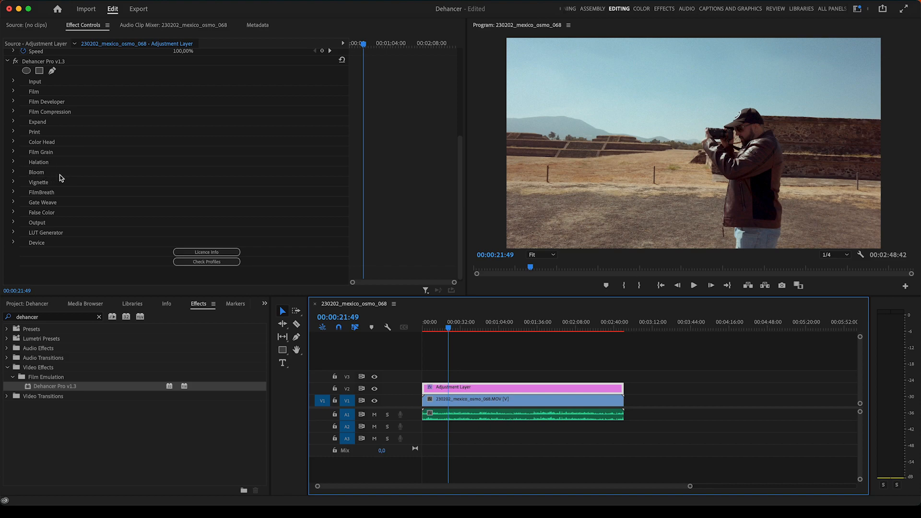
left_click(13, 162)
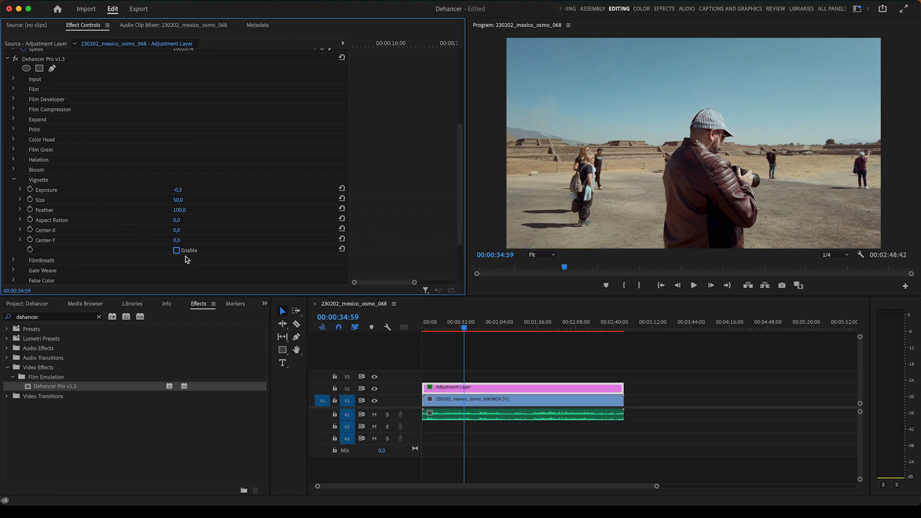
Step: Preview the footage with the vignette enabled, and disable the vignette again
left_click(177, 250)
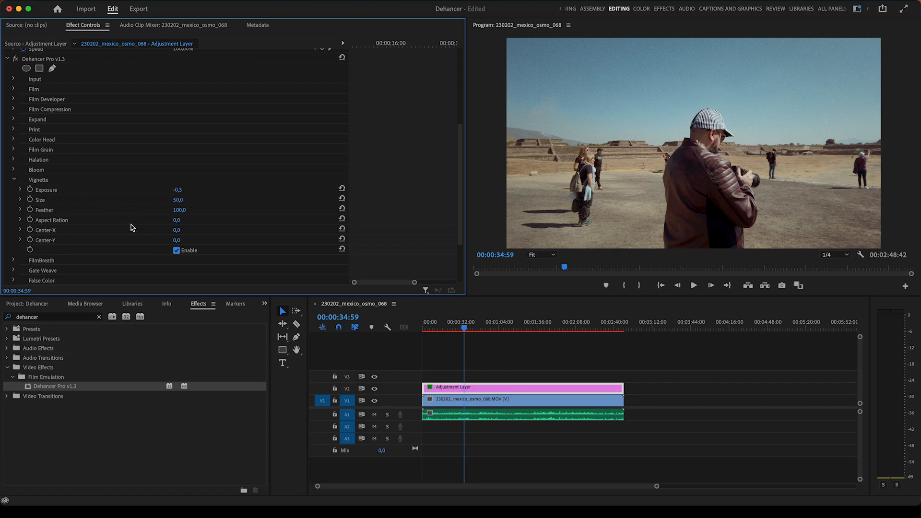
left_click(176, 251)
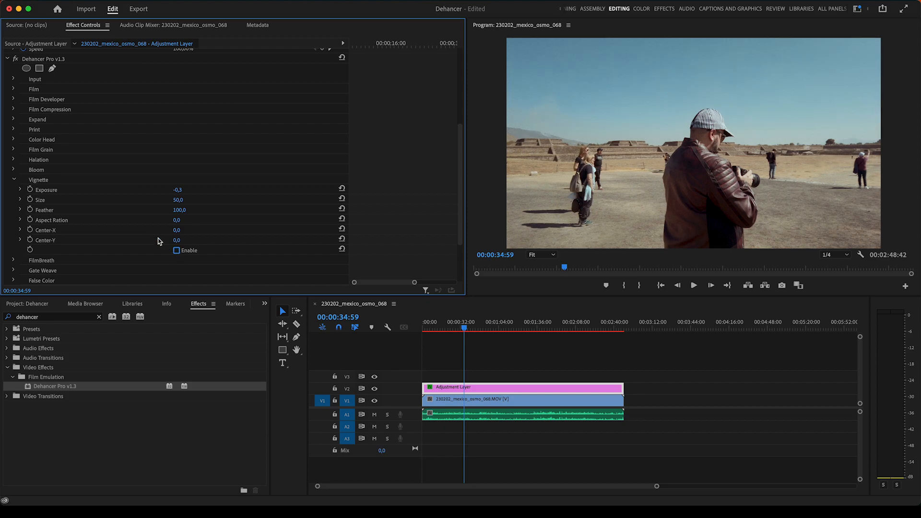
left_click(16, 180)
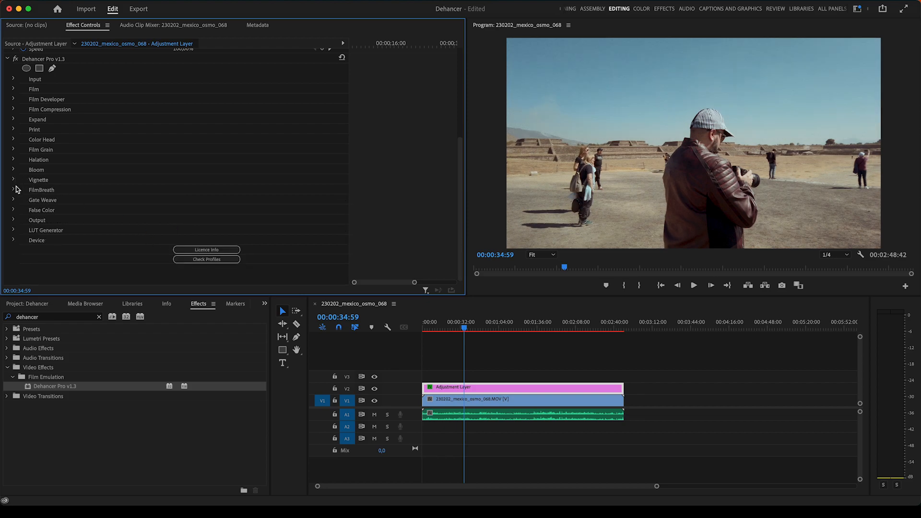
Step: Open the Gate Weave settings and play the sequence from near its beginning to check the frame movement
left_click(13, 200)
left_click(438, 329)
key("space")
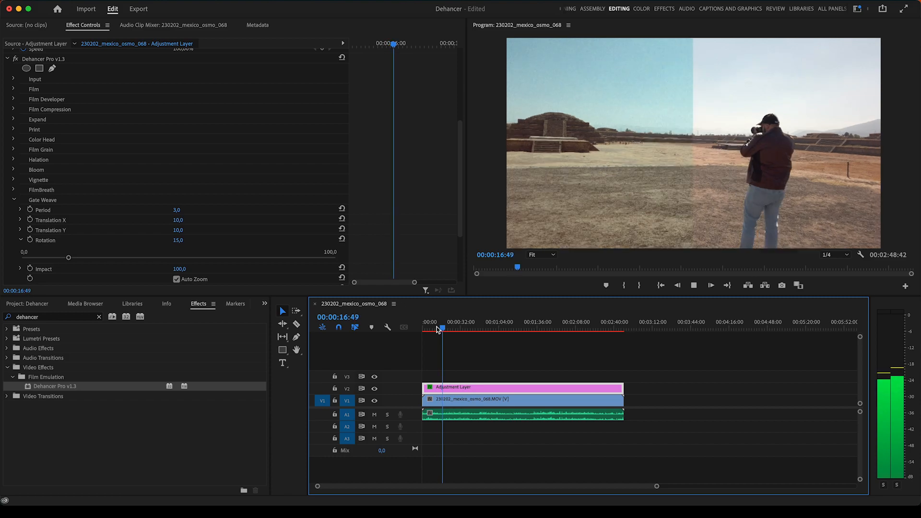